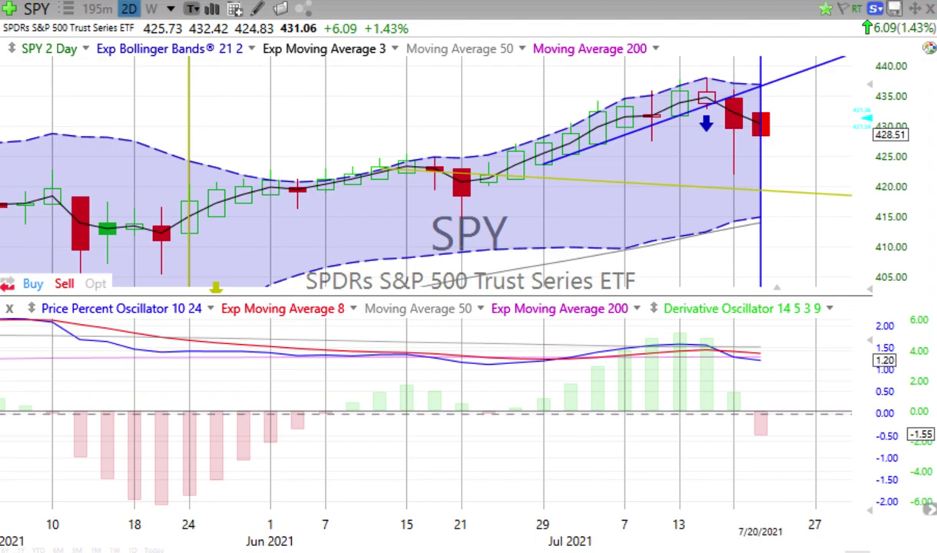
Switch the SPY chart from 2-day to weekly bars to review its long-term trendline.
click(152, 9)
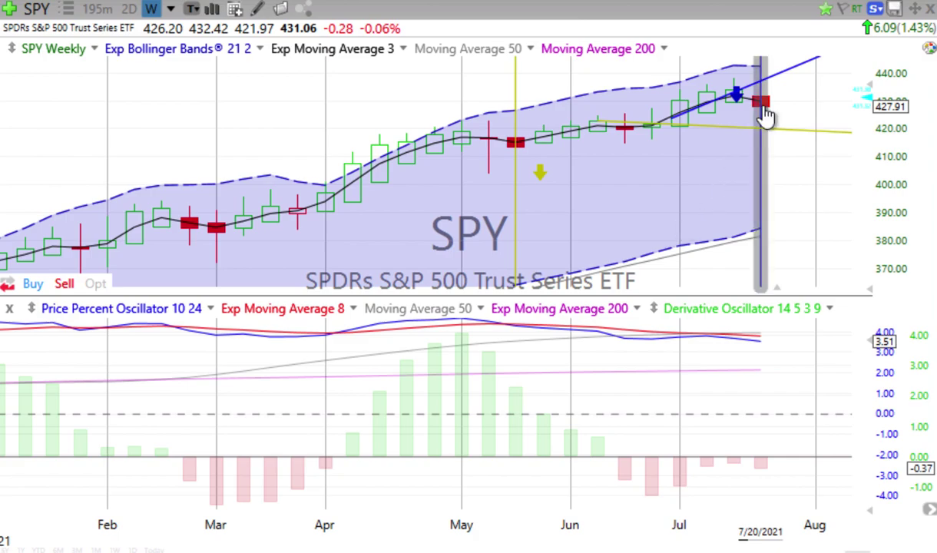
mouse_move(765, 168)
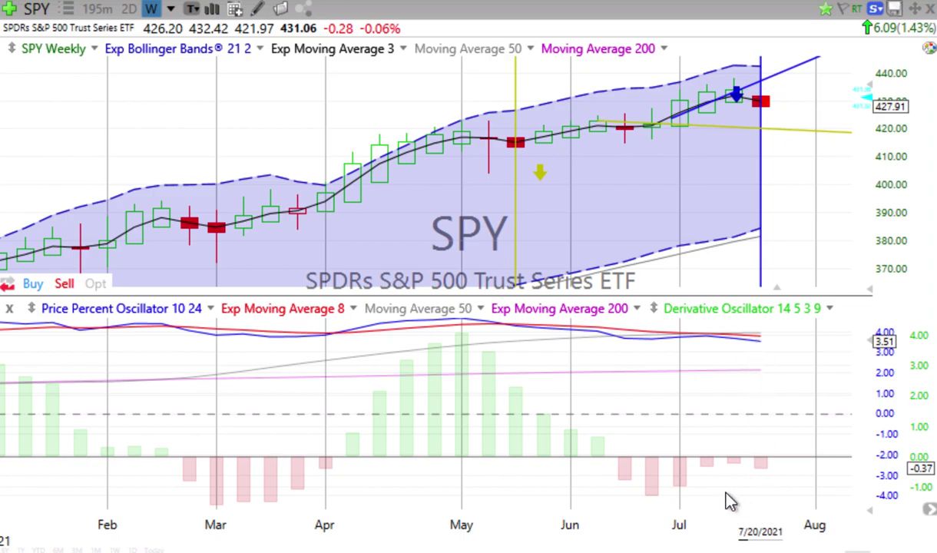
On SPY's 2-day chart, redraw the blue trendline sloping down through the latest candles, then view 195-minute bars.
click(132, 12)
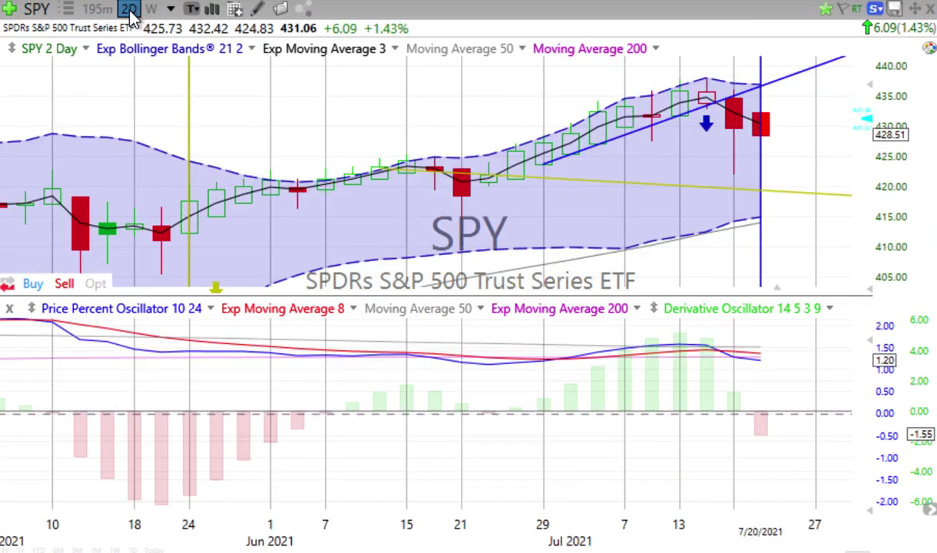
mouse_move(758, 247)
mouse_down()
mouse_move(721, 251)
mouse_move(761, 256)
mouse_up()
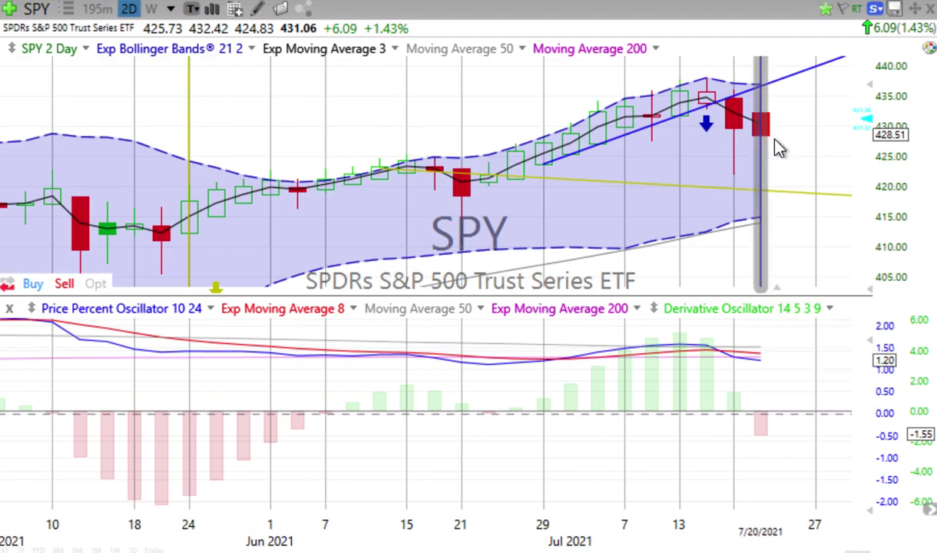
drag(543, 165, 748, 106)
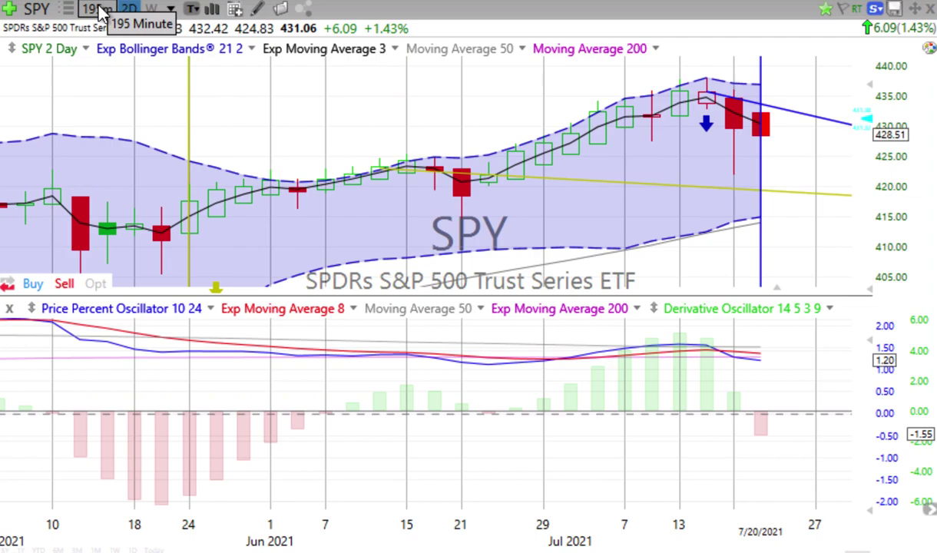
mouse_move(752, 168)
mouse_down()
mouse_move(726, 168)
mouse_move(762, 175)
mouse_up()
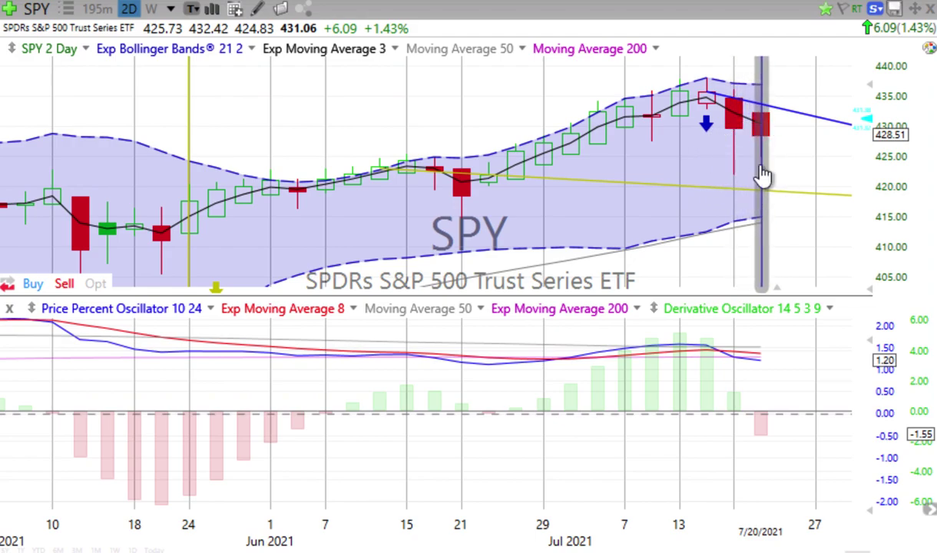
click(98, 9)
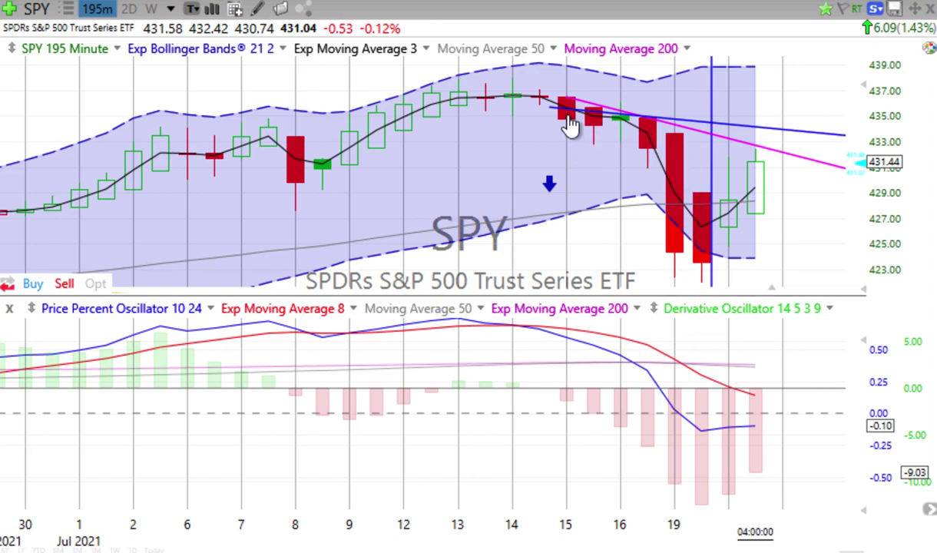
Read the data box values for the Jul 15 bar on SPY's 195-minute chart.
click(568, 150)
Take SPY from 2-day to weekly bars, then load the weekly QQQ chart.
click(129, 9)
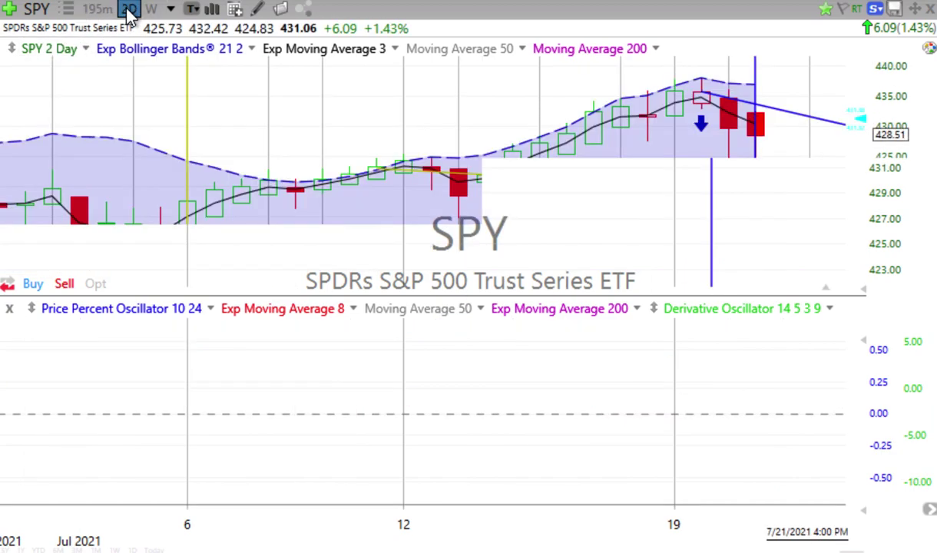
click(151, 9)
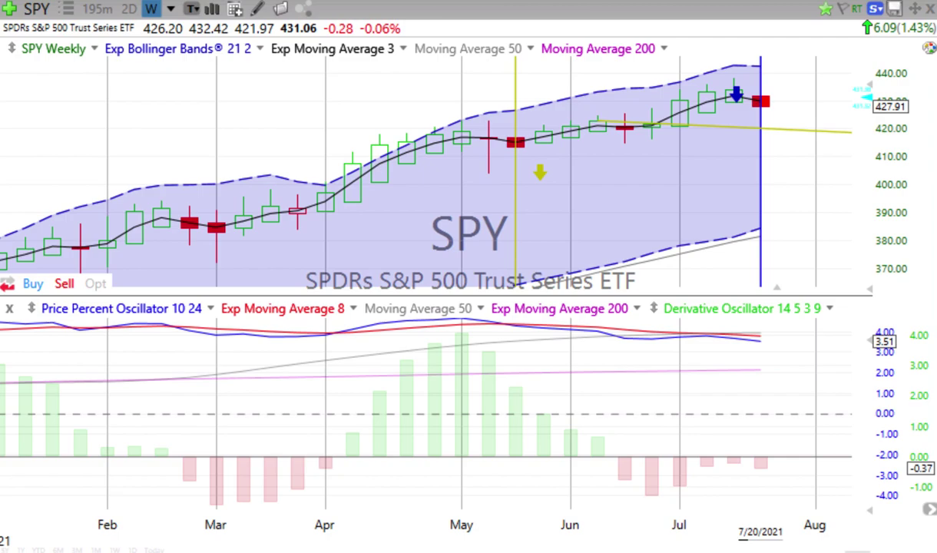
key(Down)
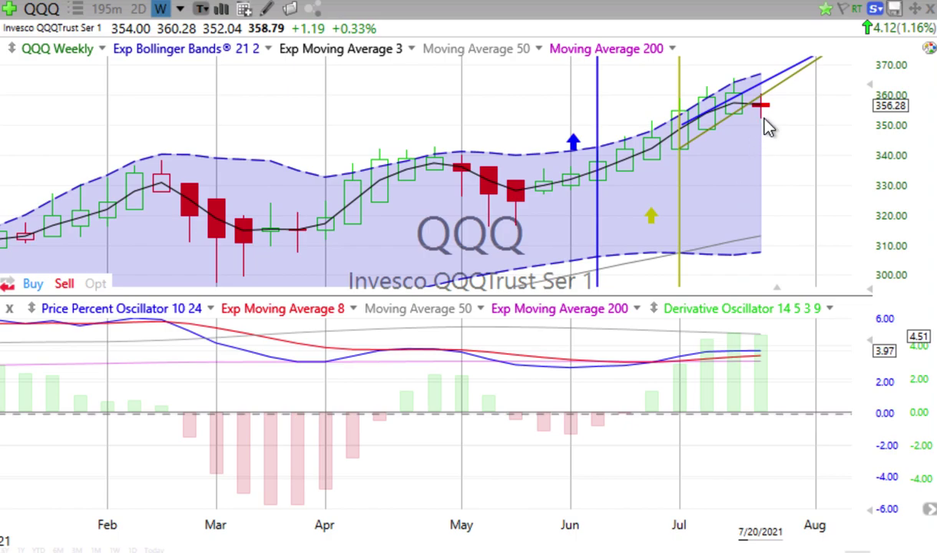
Read QQQ's 7/20/21 weekly bar values, then switch QQQ to 2-day bars.
click(765, 159)
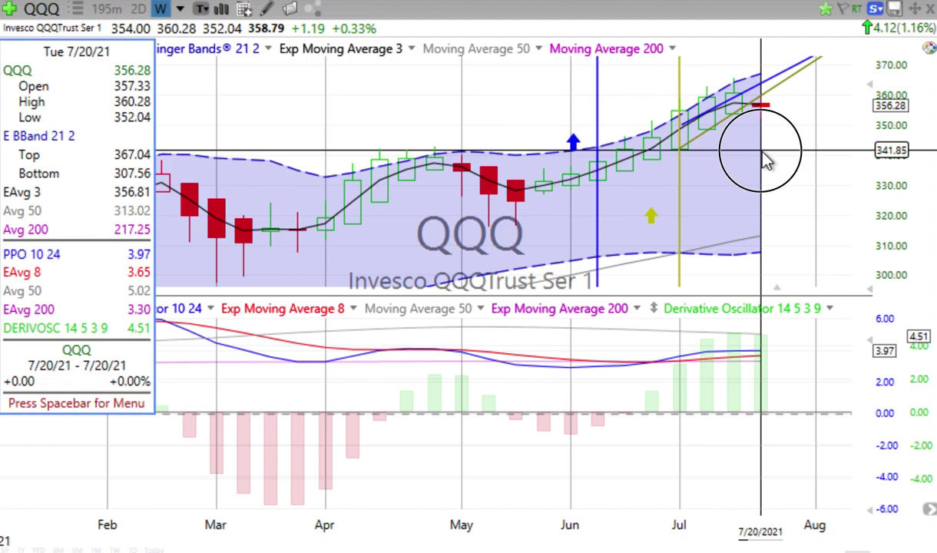
click(764, 157)
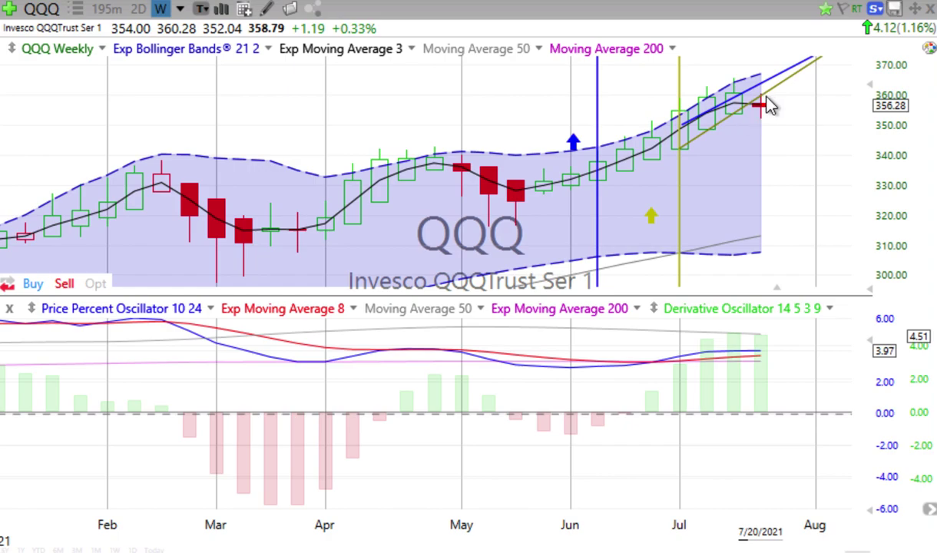
click(142, 9)
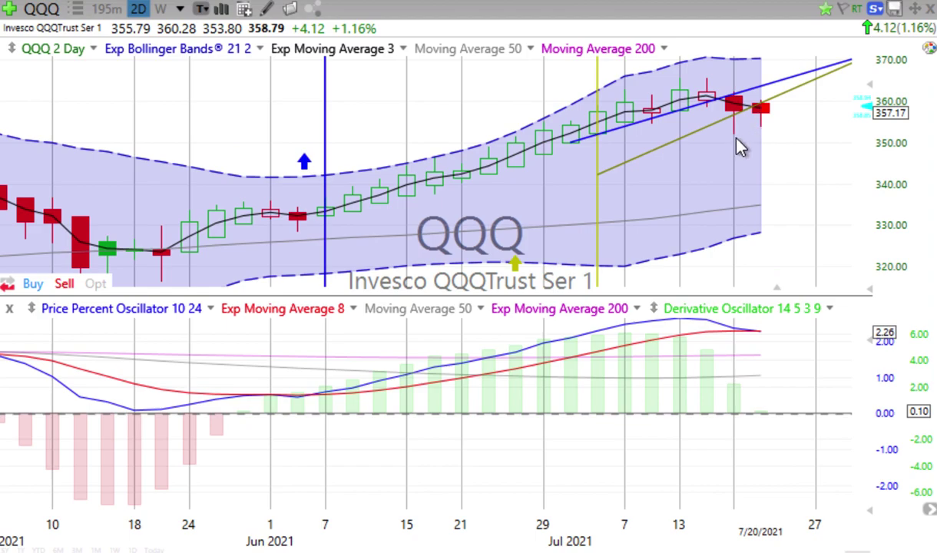
click(733, 162)
click(763, 352)
drag(322, 178, 760, 154)
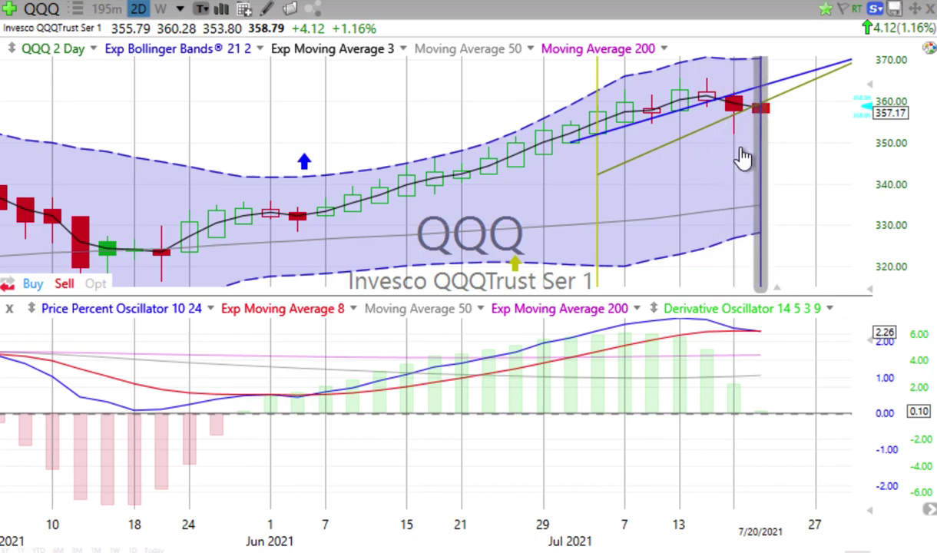
mouse_move(304, 164)
mouse_down()
mouse_move(736, 153)
mouse_move(518, 198)
mouse_move(325, 213)
mouse_up()
drag(733, 159, 301, 145)
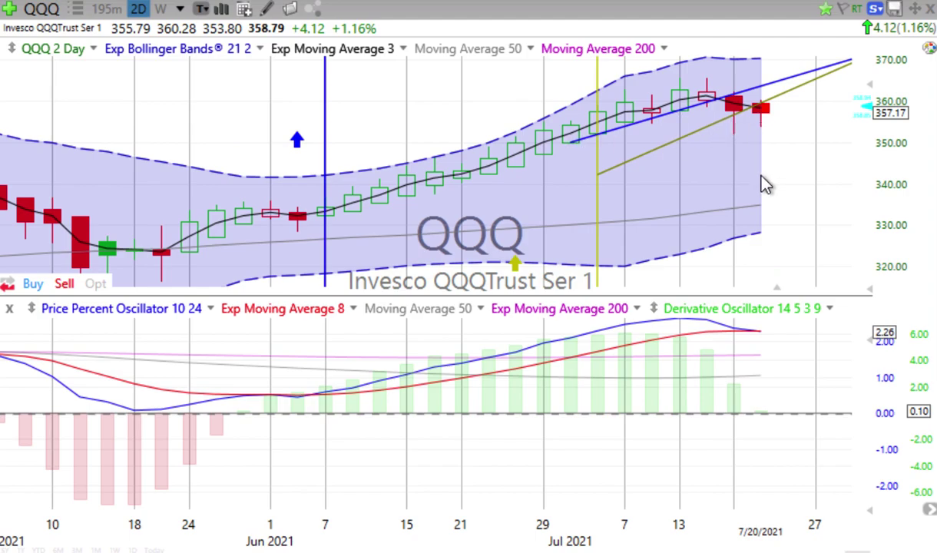
drag(763, 349, 765, 349)
View QQQ at 195 minutes, reading the Jul 15 and Jul 19 candles, then return to weekly.
click(109, 10)
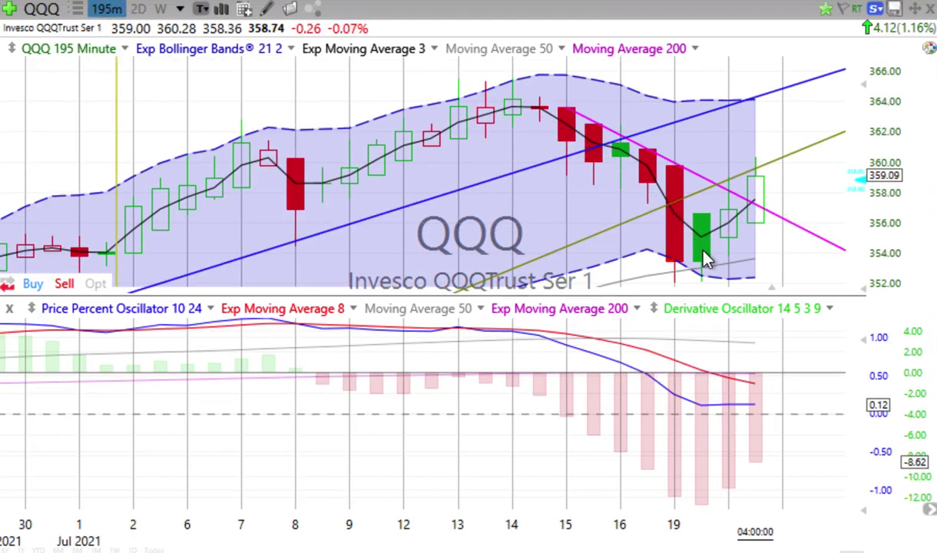
click(566, 134)
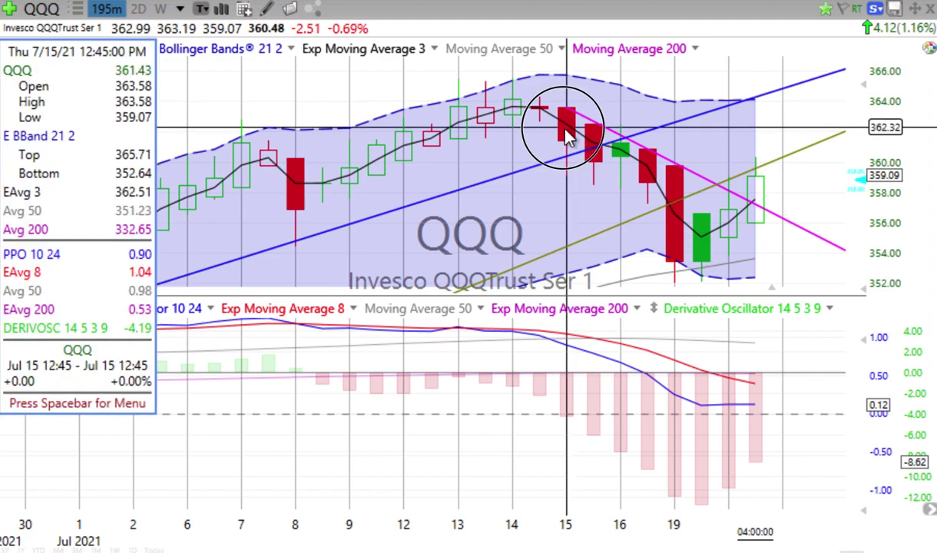
click(700, 263)
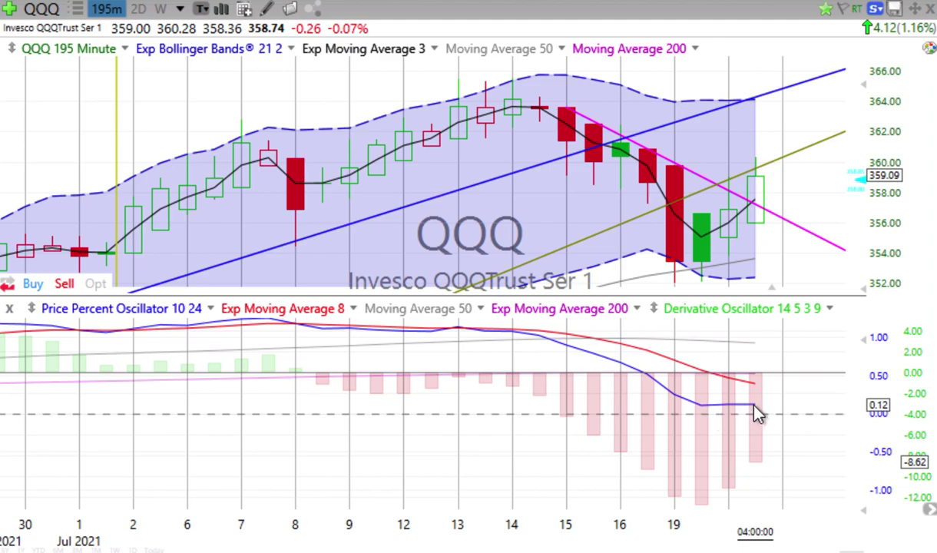
click(163, 10)
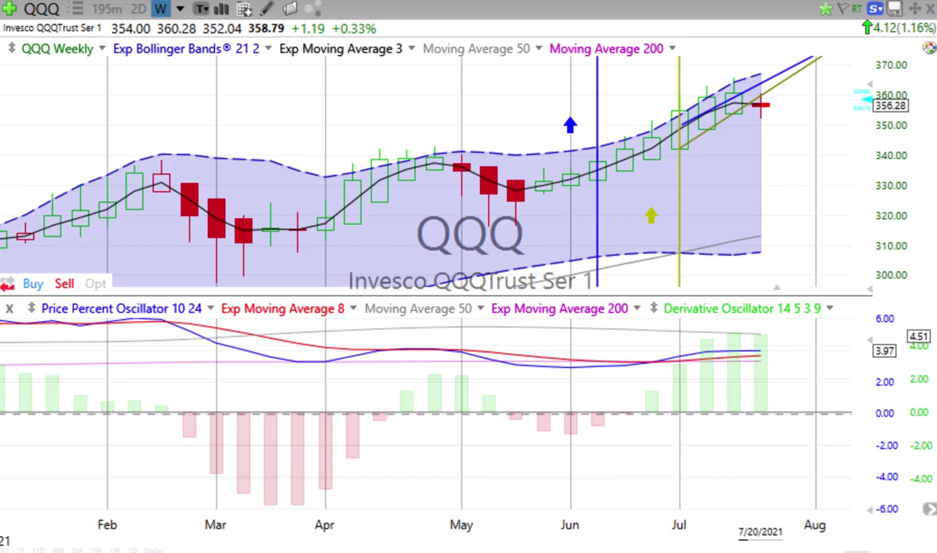
Advance to TLT, read its latest weekly bar values, and switch to 2-day bars.
key(space)
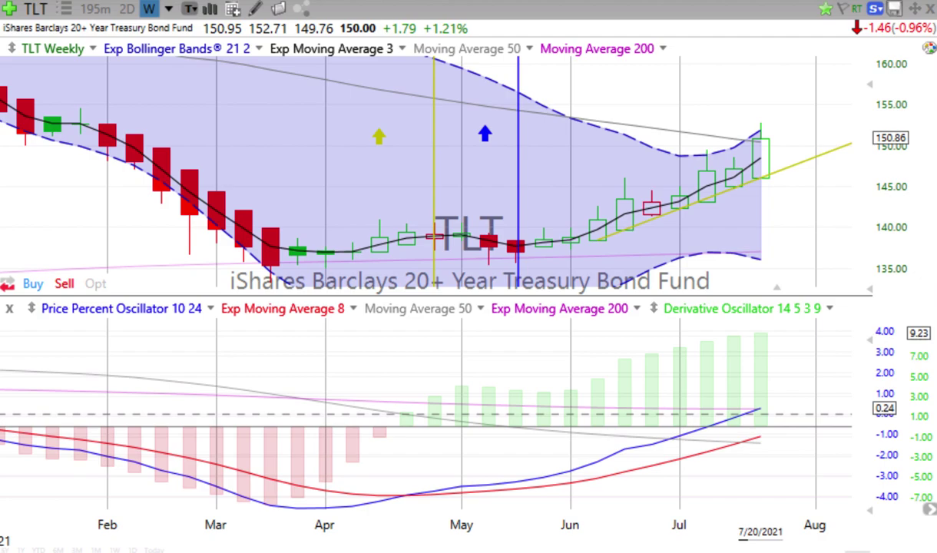
click(765, 164)
click(126, 8)
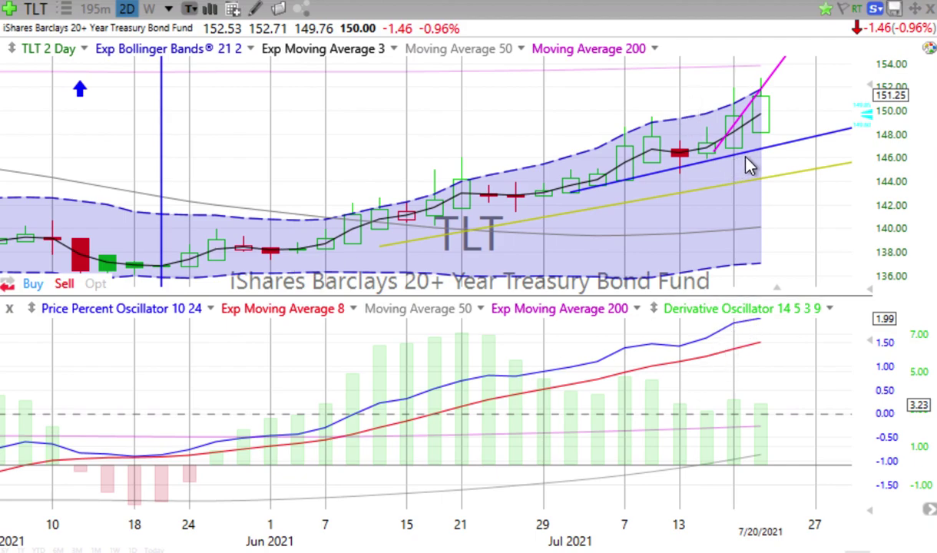
Switch TLT to 195-minute bars and read the values of the recent and last candles.
click(95, 8)
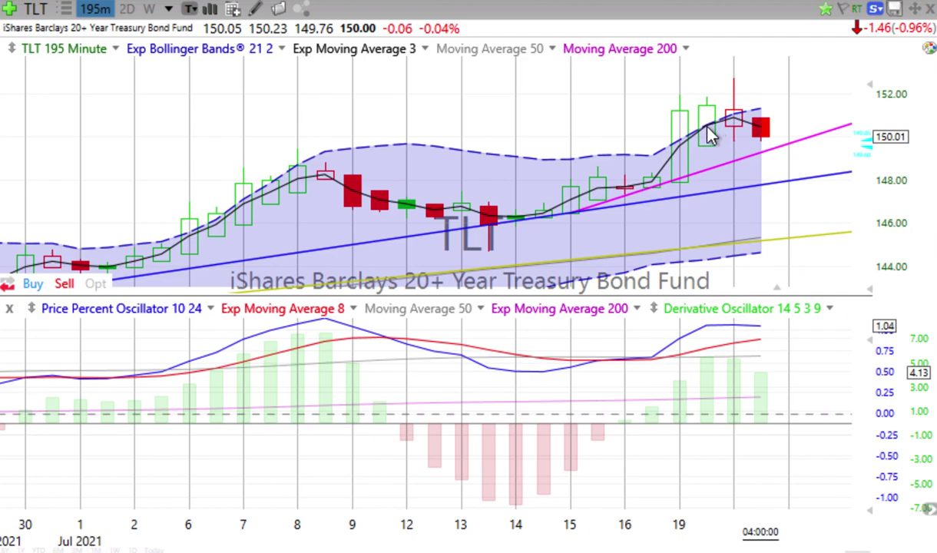
drag(706, 130, 707, 129)
drag(765, 137, 764, 137)
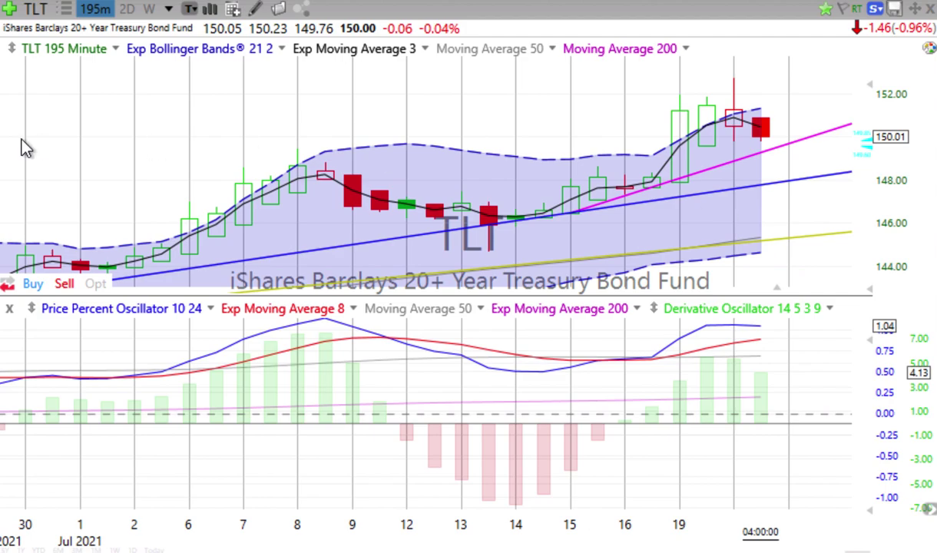
Advance to GLD, view it weekly, then on 2-day bars read the 7/19 bar's values.
key(space)
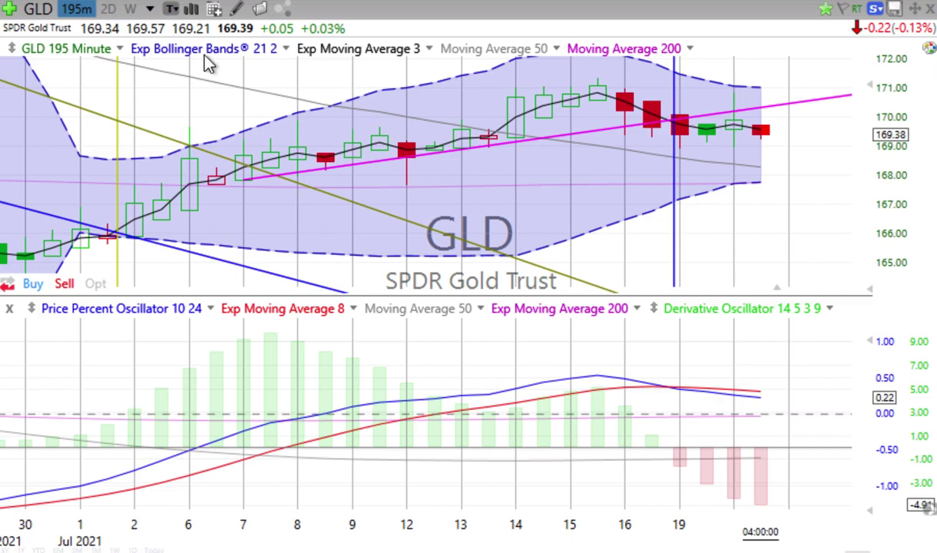
click(134, 9)
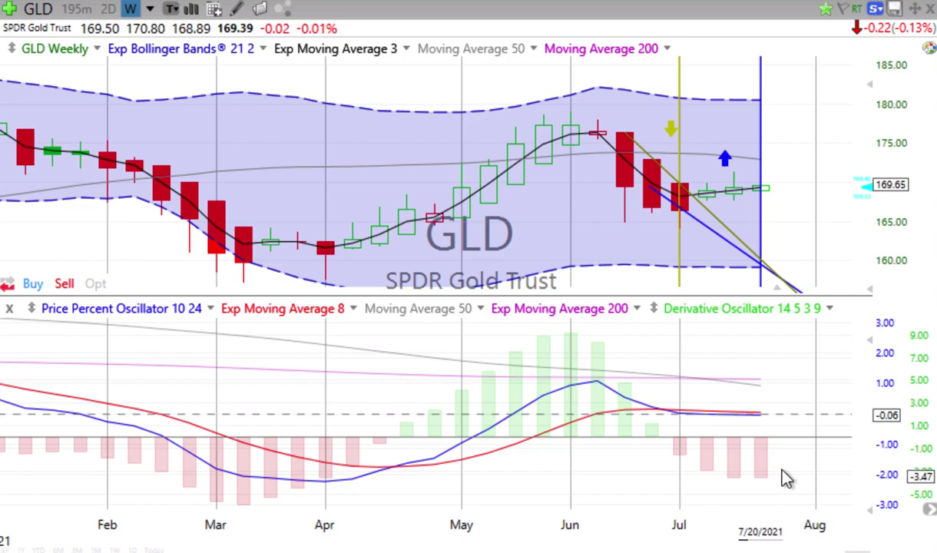
click(108, 9)
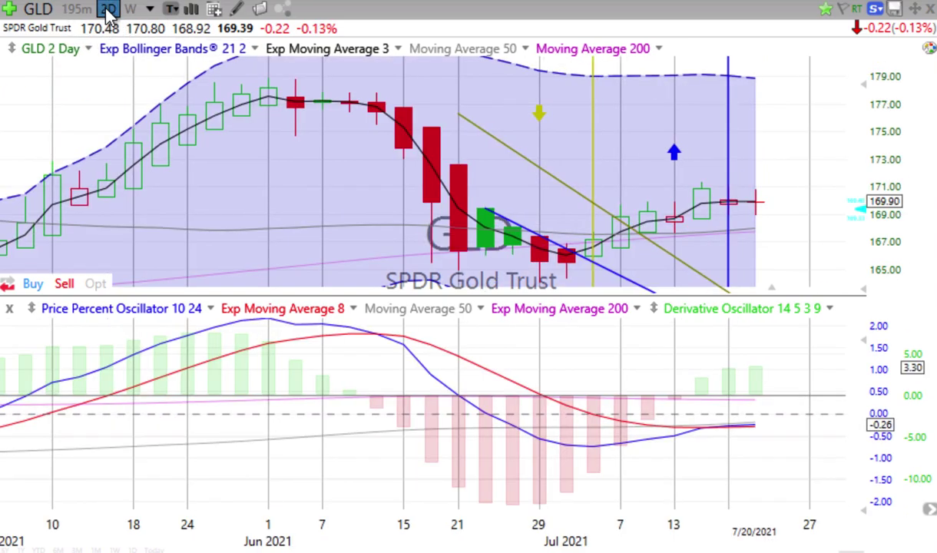
click(726, 449)
Show GLD at 195 minutes reading the 7/15 bar, return to weekly, then advance to NYXBT.
click(78, 10)
click(596, 105)
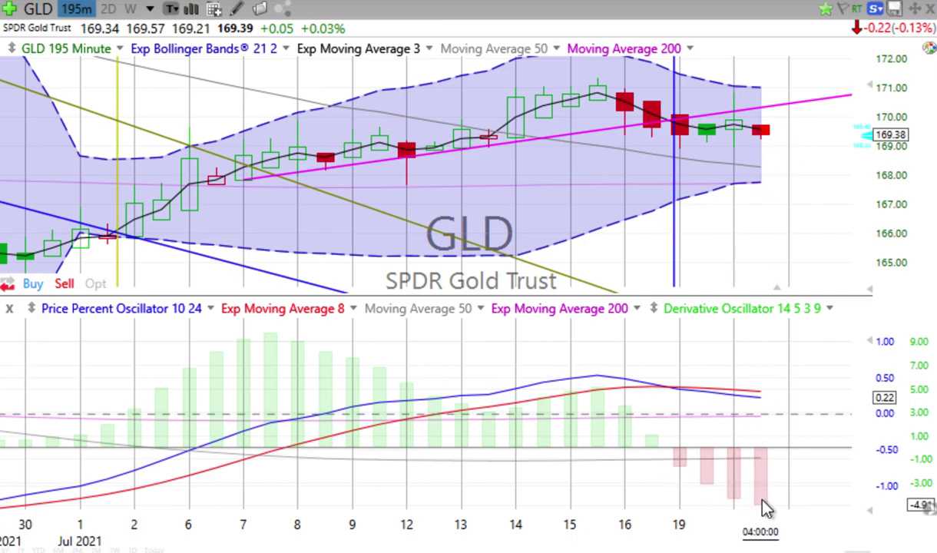
click(130, 8)
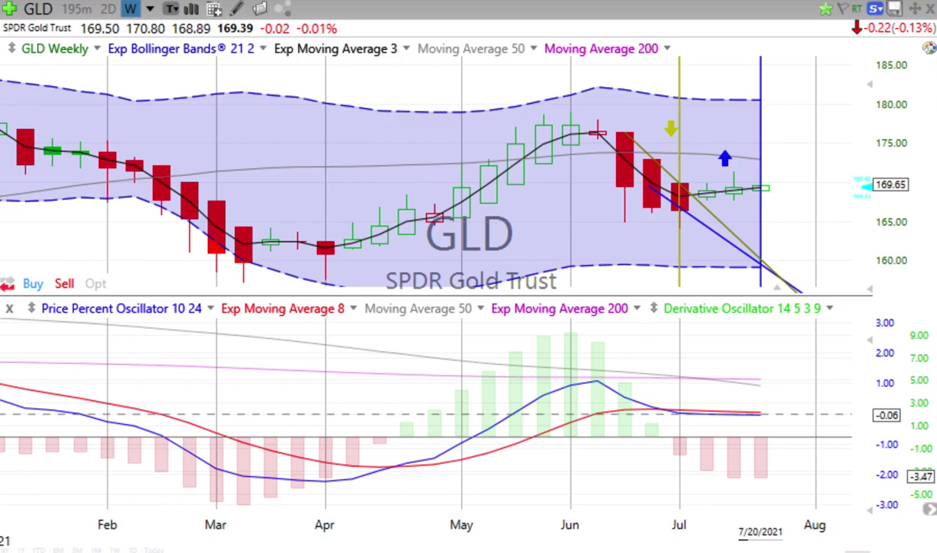
key(space)
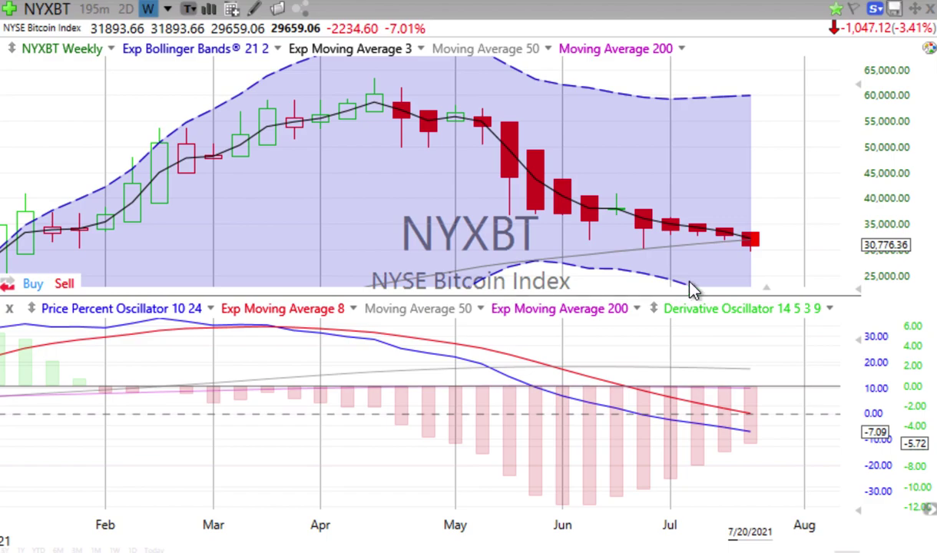
Read the data box of NYXBT's latest weekly candle, then switch the chart to 2-day bars.
click(749, 238)
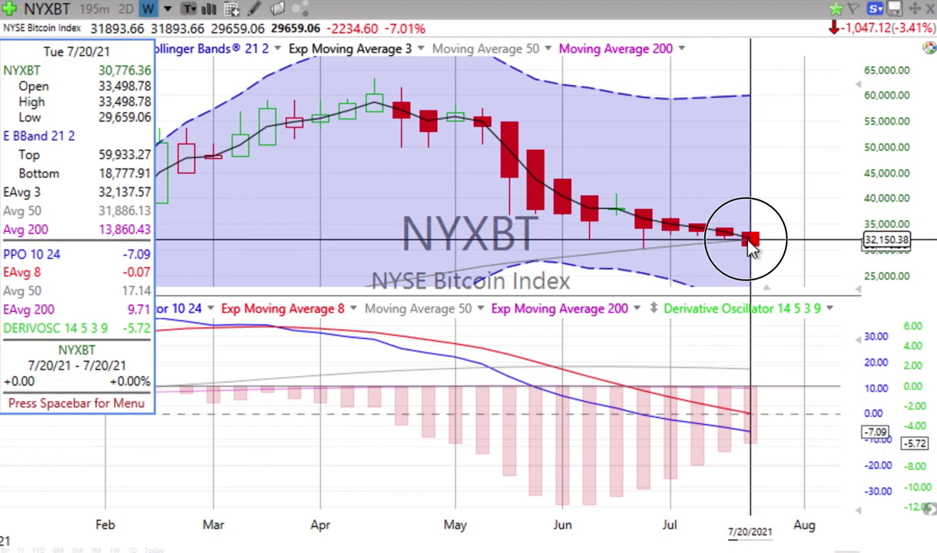
drag(750, 242, 751, 246)
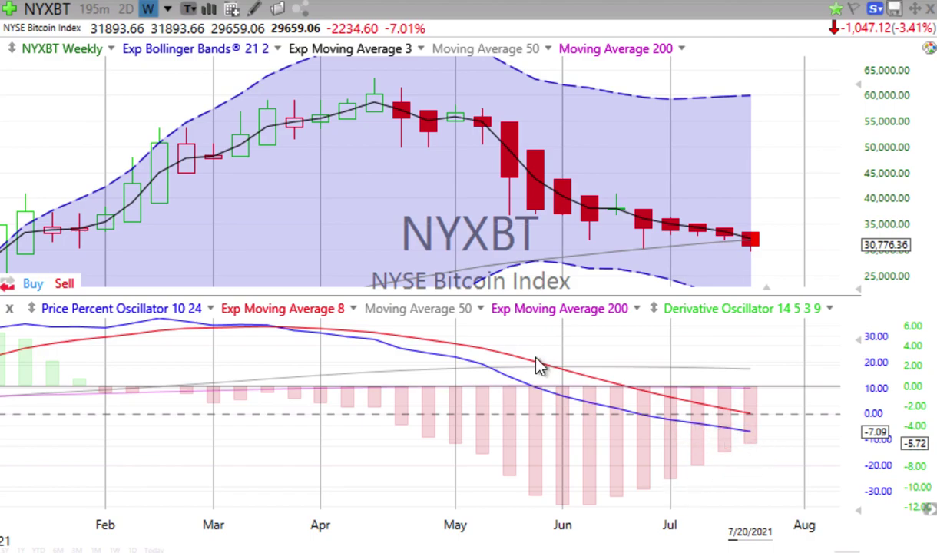
click(128, 10)
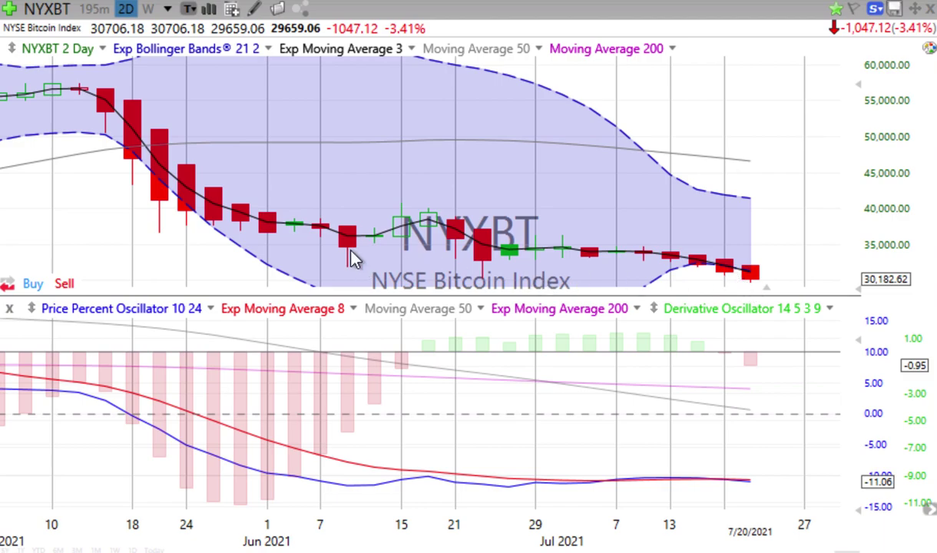
Switch the NYXBT chart to 195-minute bars, then back to weekly bars.
click(94, 8)
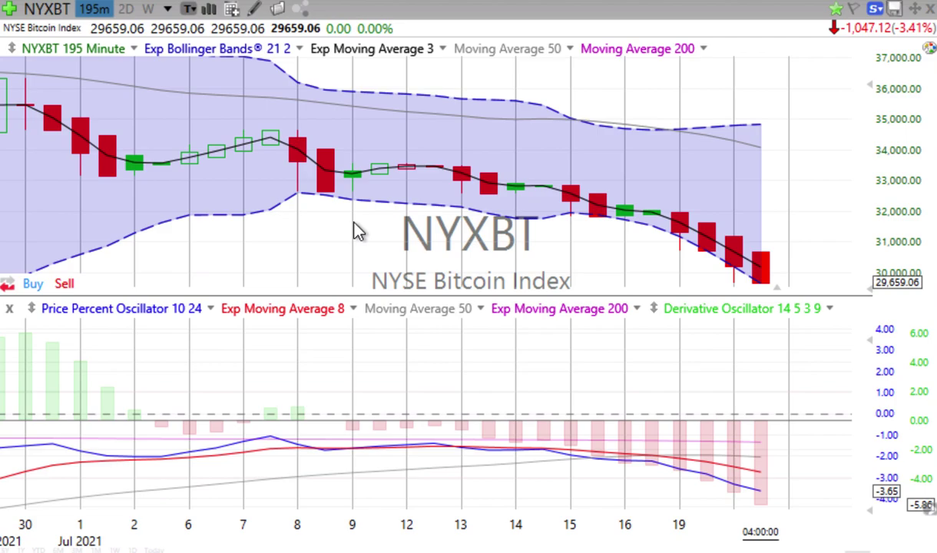
click(148, 10)
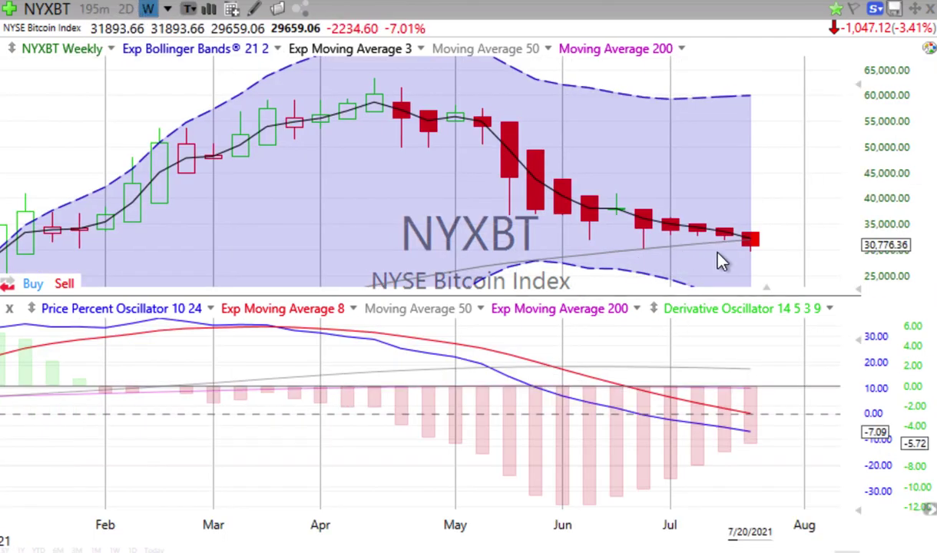